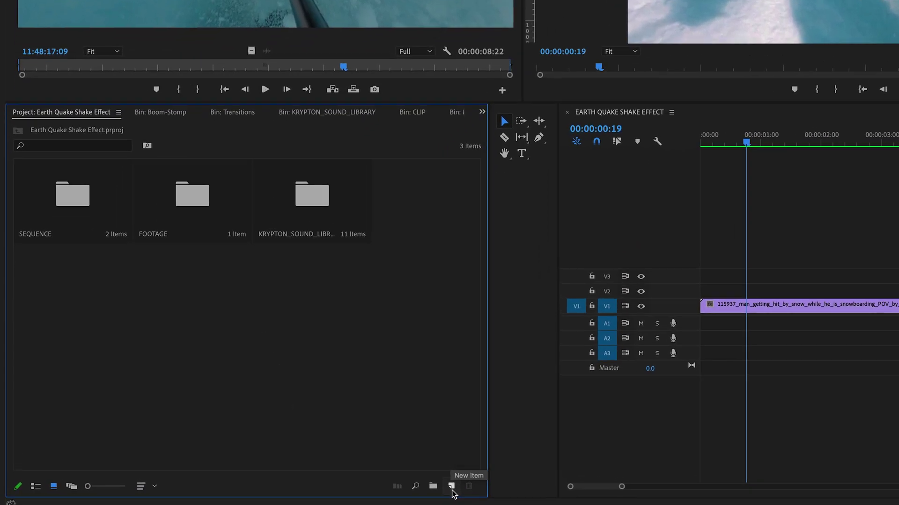
- Create a new Adjustment Layer via New Item and place it on track V2 above the footage
click(267, 471)
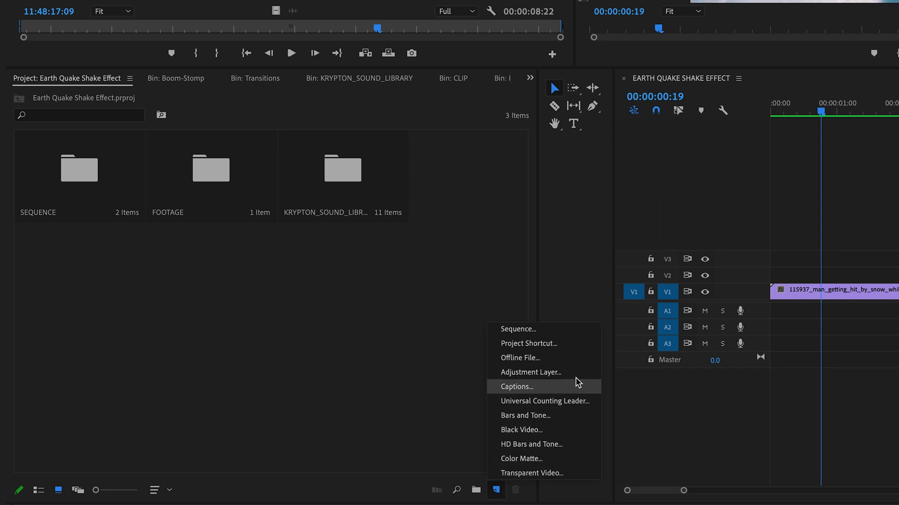
click(587, 372)
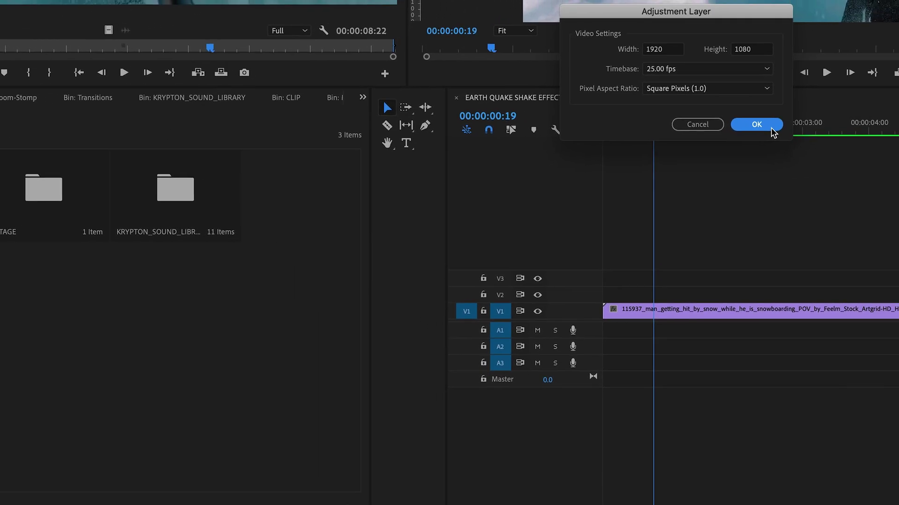
click(756, 125)
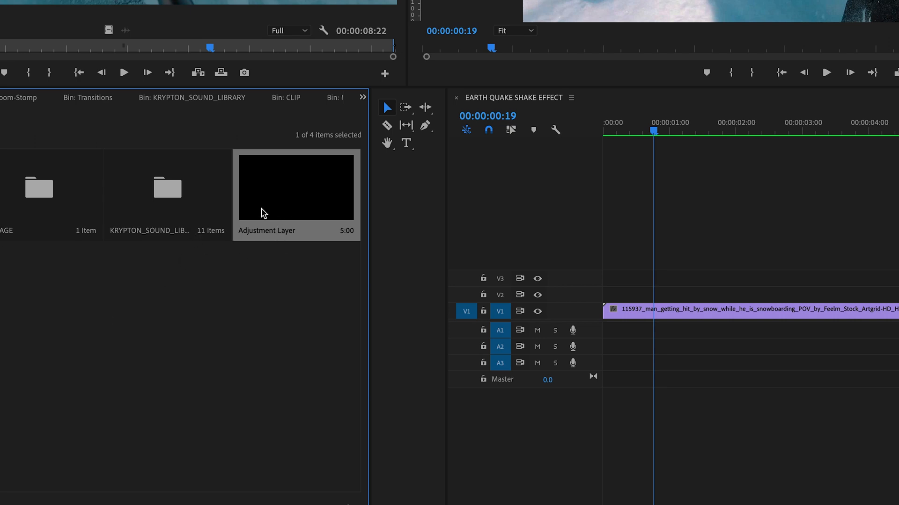
mouse_move(261, 211)
mouse_down()
mouse_move(611, 309)
mouse_move(612, 295)
mouse_up()
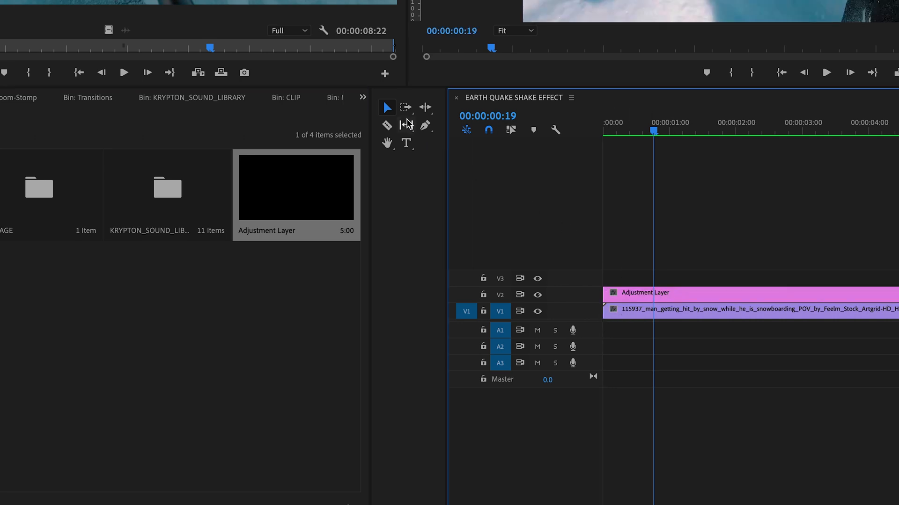
- Find Distort > Transform in the Effects library and drop it onto the adjustment layer
click(362, 98)
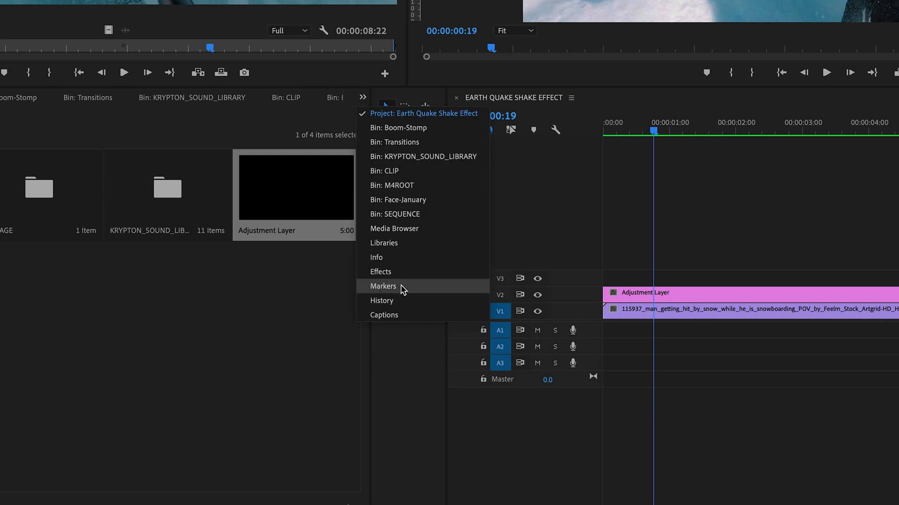
click(380, 271)
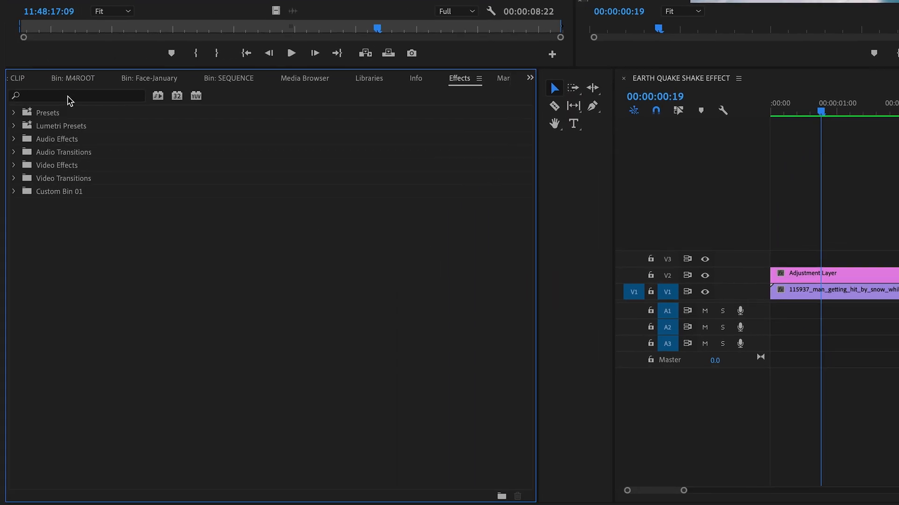
click(69, 98)
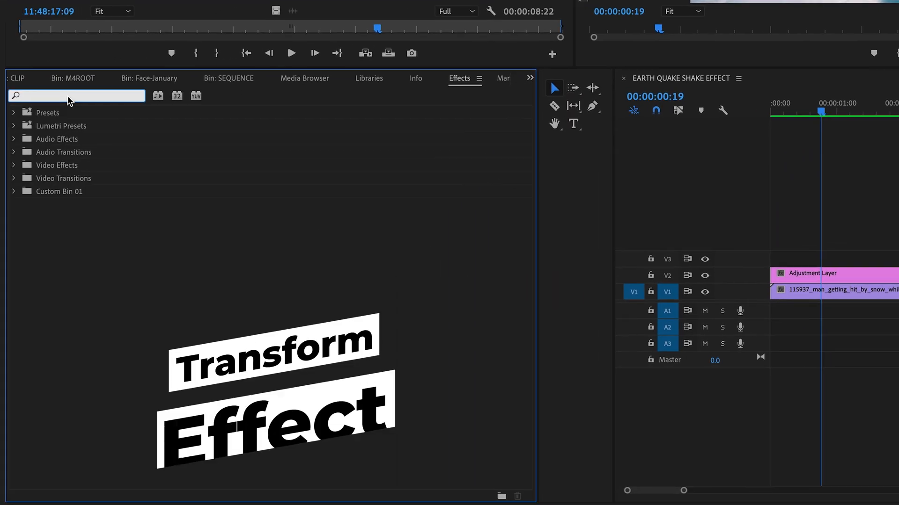
text(transform)
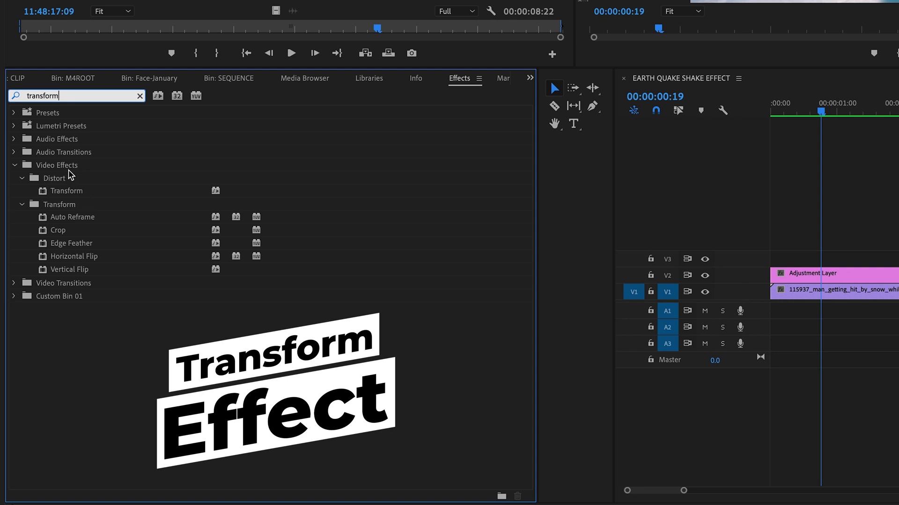
click(72, 193)
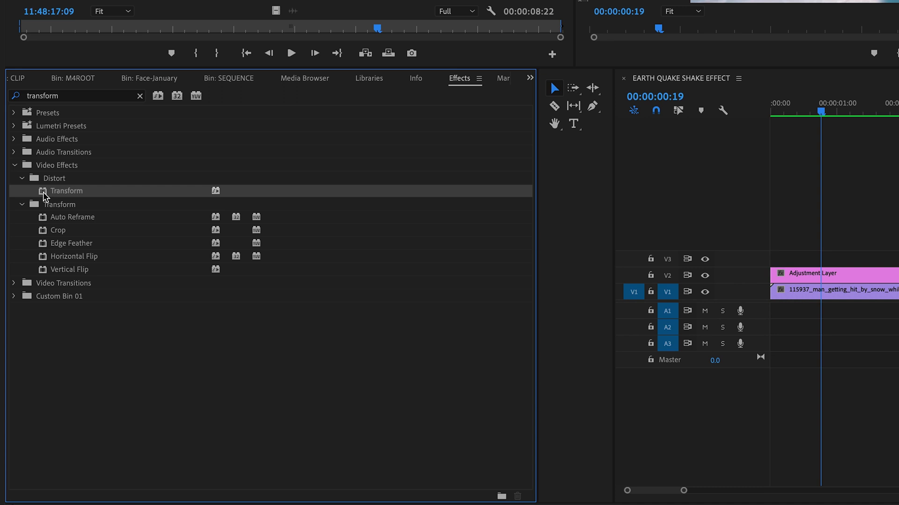
drag(43, 197, 869, 284)
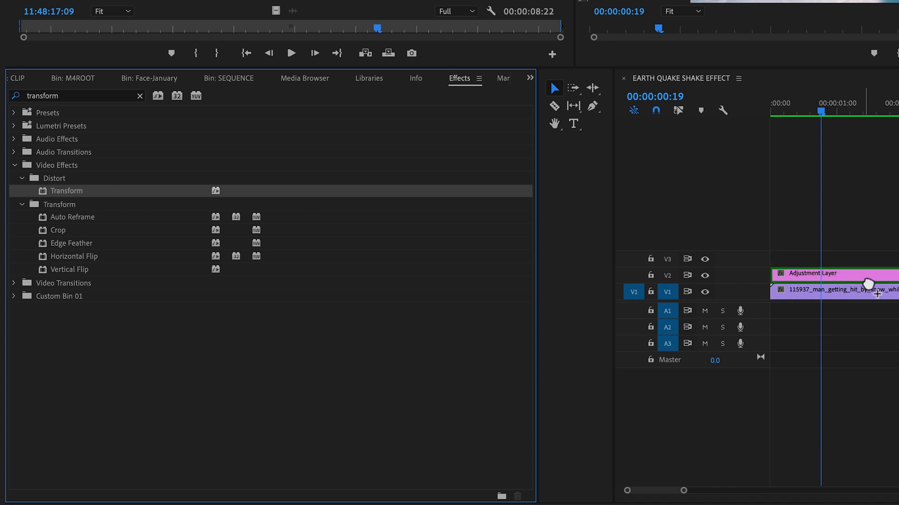
drag(868, 285, 869, 284)
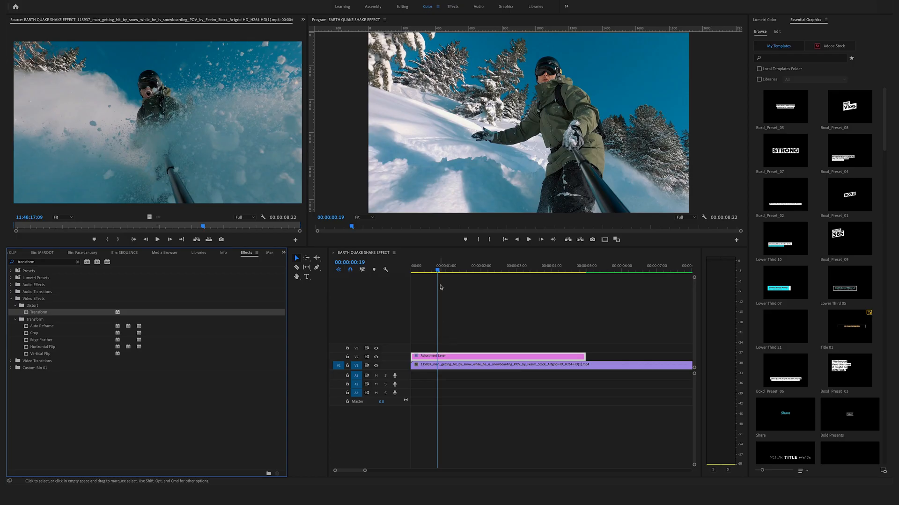
- Rewind and play the sequence, stopping the playhead at about one second
drag(438, 271, 417, 274)
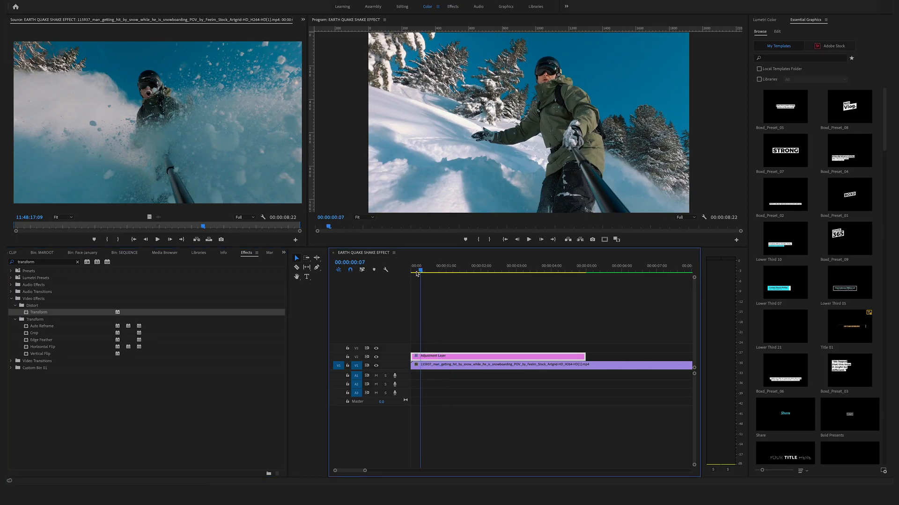
key(space)
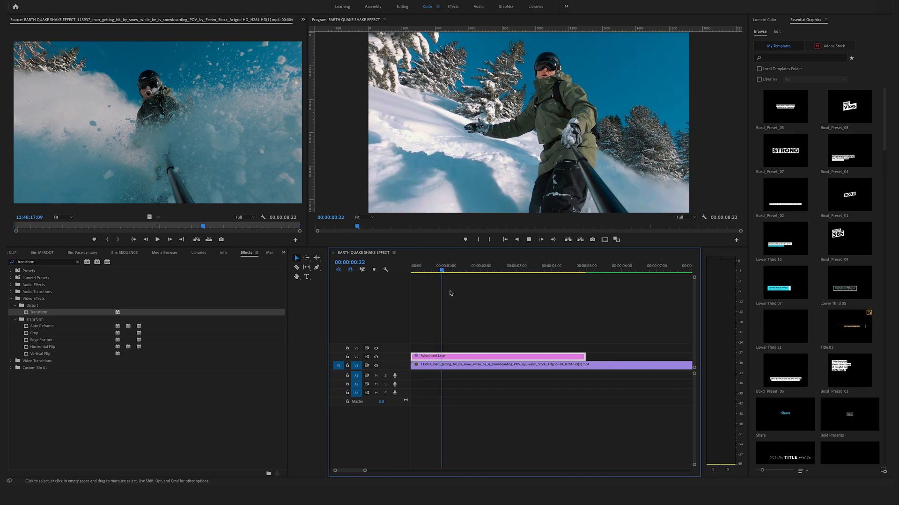
key(space)
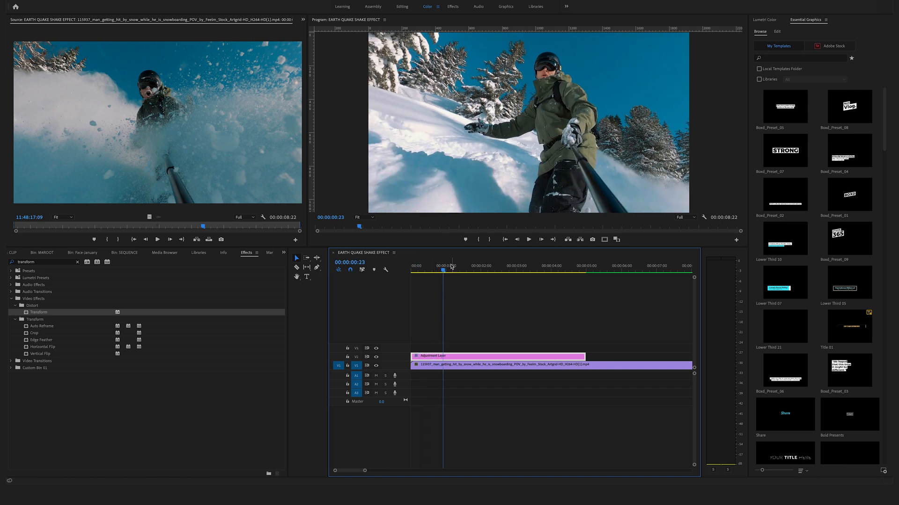
click(426, 266)
key(space)
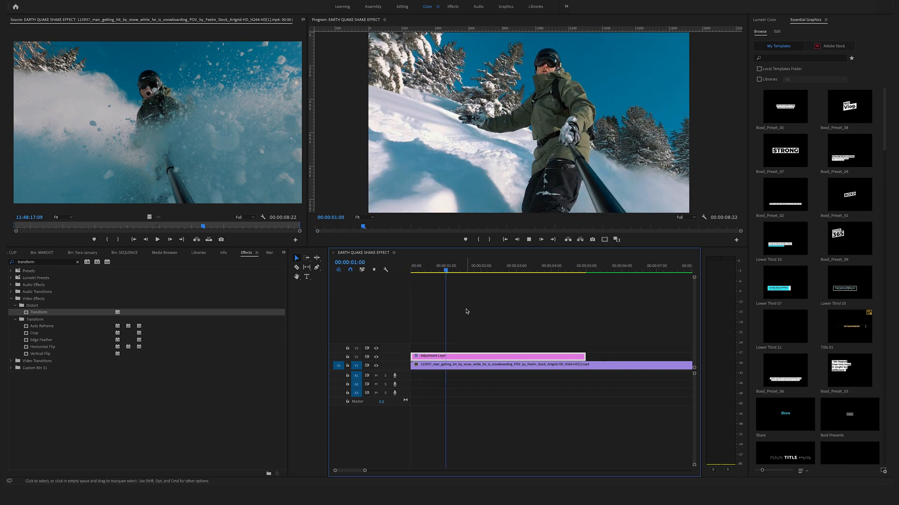
key(space)
- Slide the adjustment layer right so it starts at the playhead around 00:00:01:01
drag(429, 357, 459, 362)
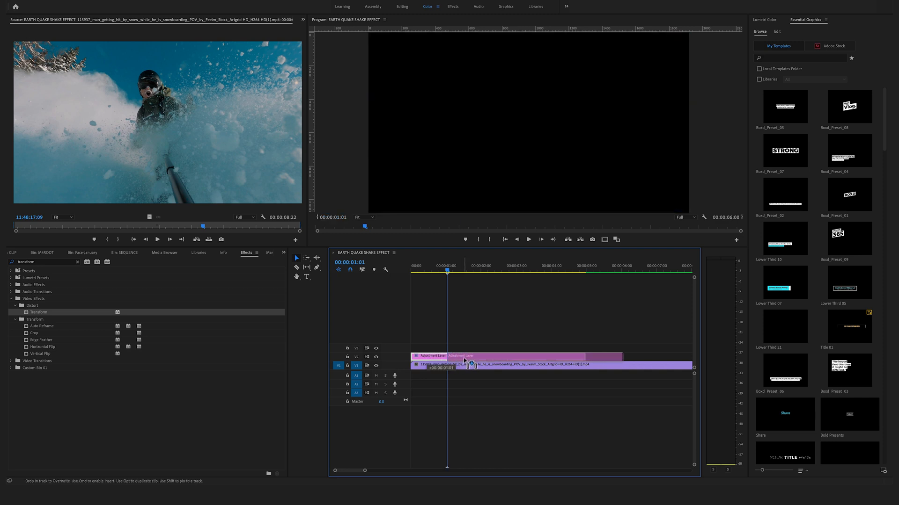
drag(458, 362, 462, 362)
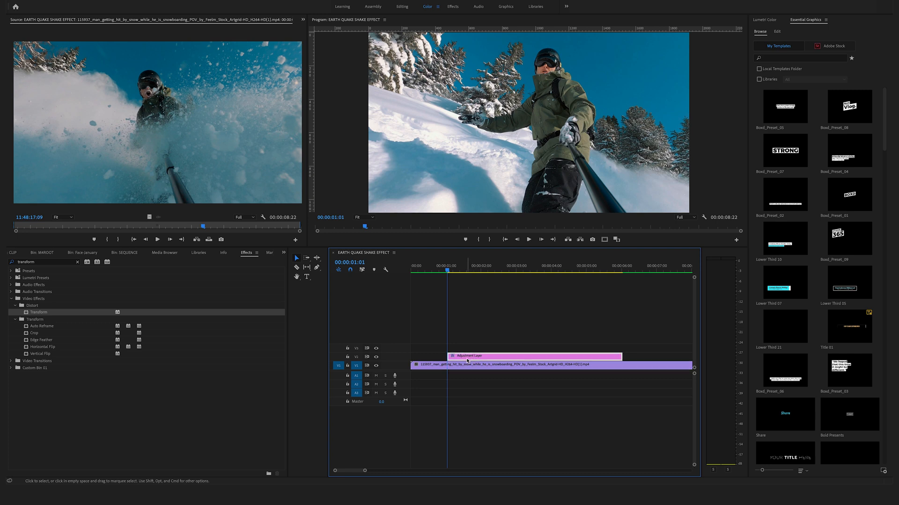
- Show Effect Controls for the adjustment layer and set Transform Shutter Angle to 180
click(302, 20)
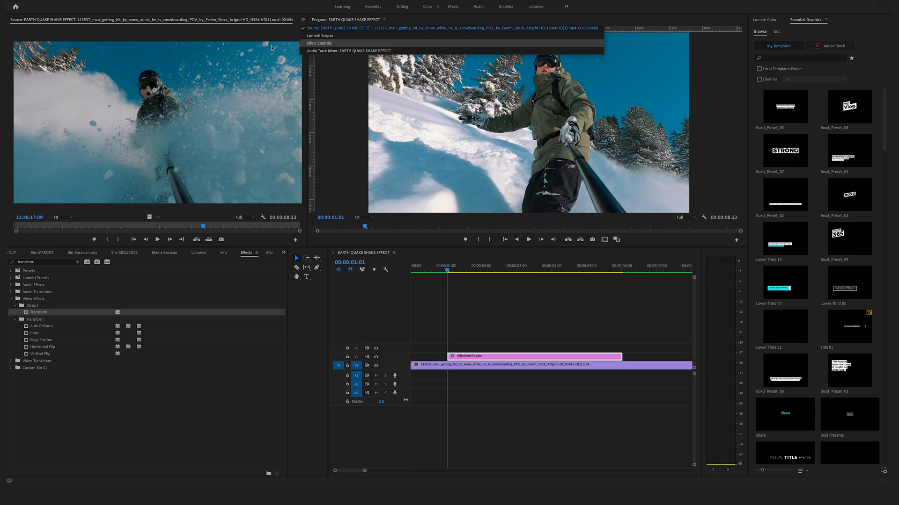
click(309, 42)
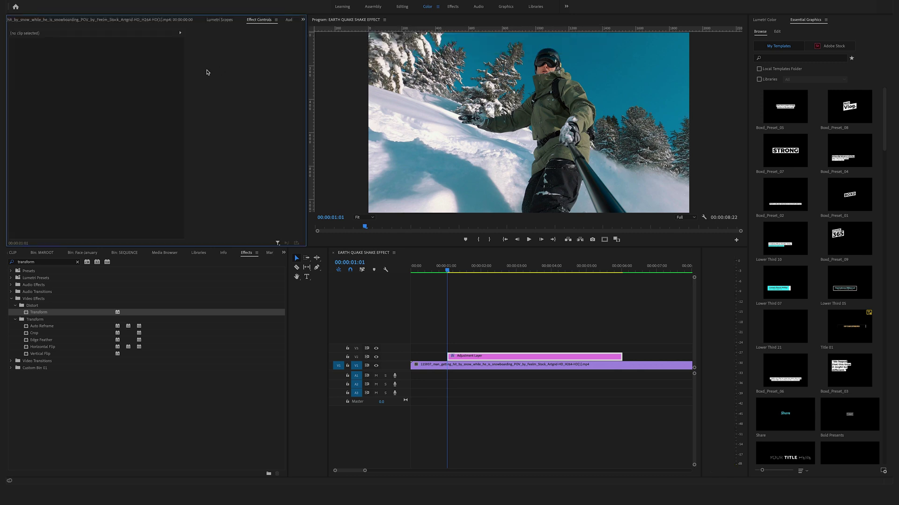
click(457, 356)
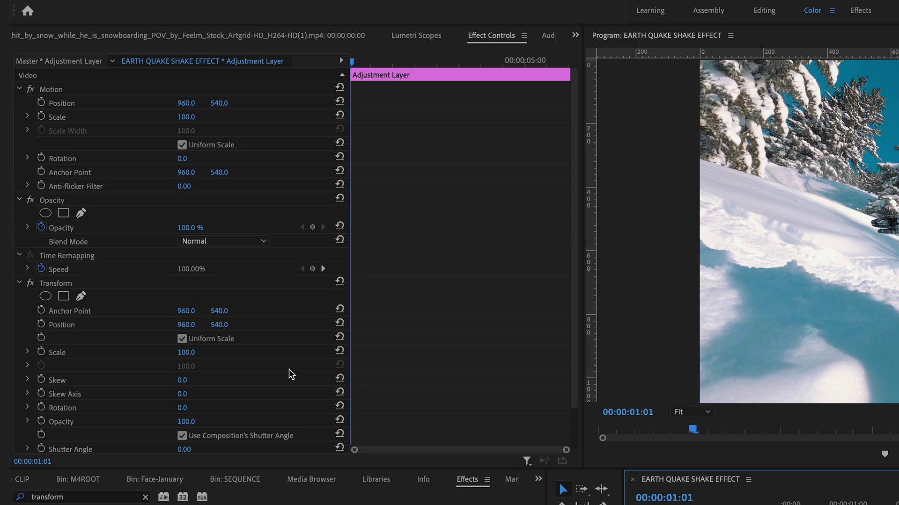
scroll(289, 369, down, 3)
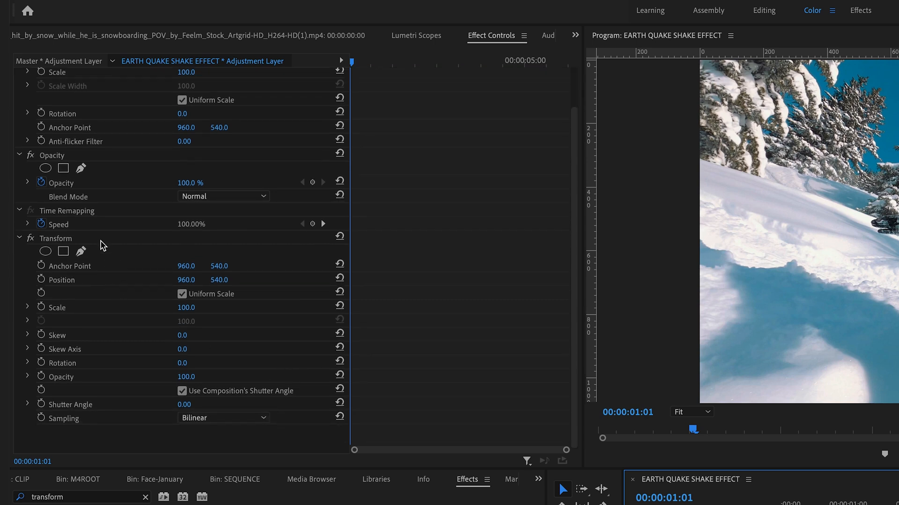
click(182, 390)
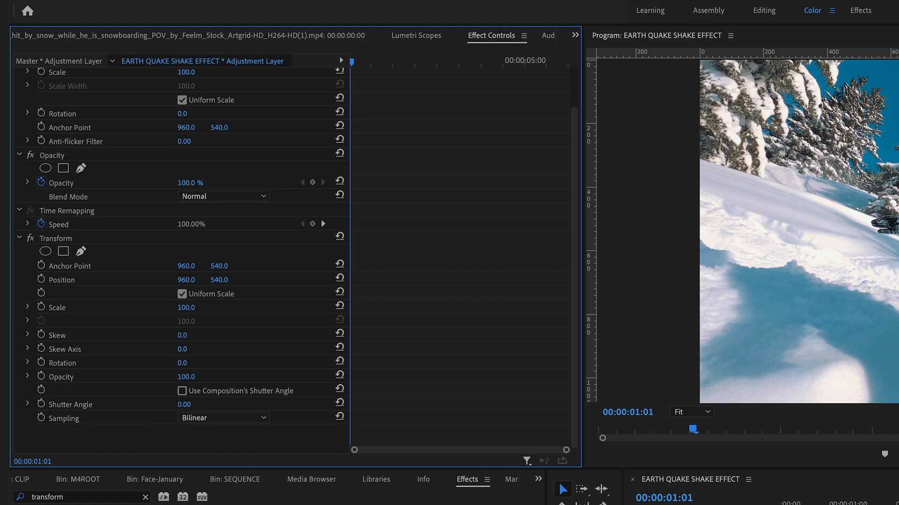
click(184, 405)
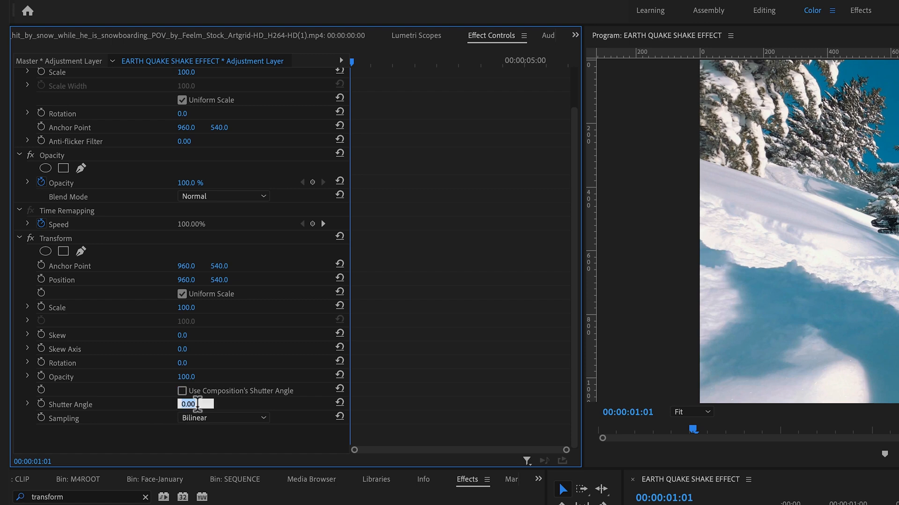
text(180)
key(Return)
- Enable keyframing stopwatches for Transform Rotation, Scale and Position
click(41, 363)
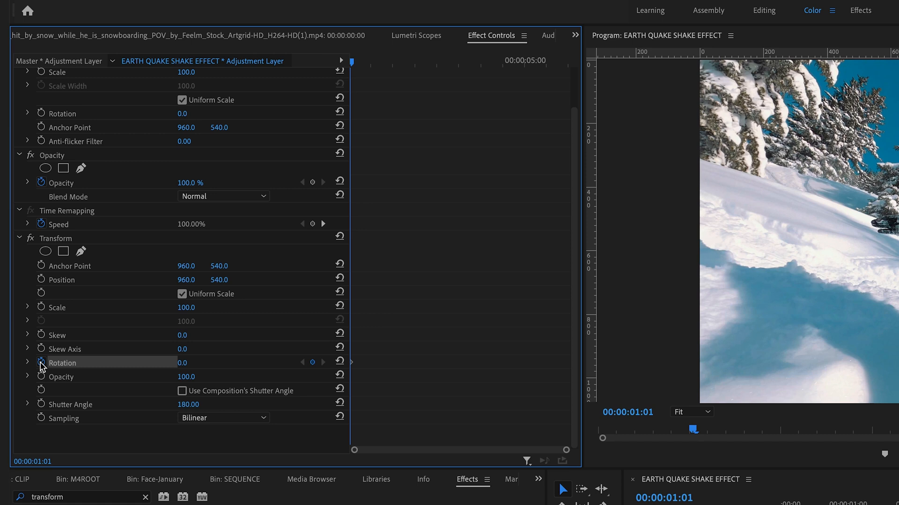
click(42, 308)
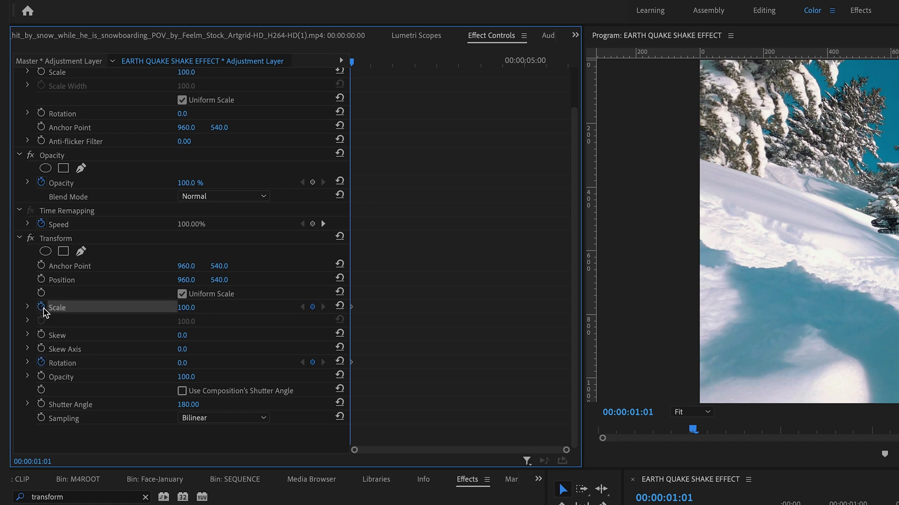
click(41, 281)
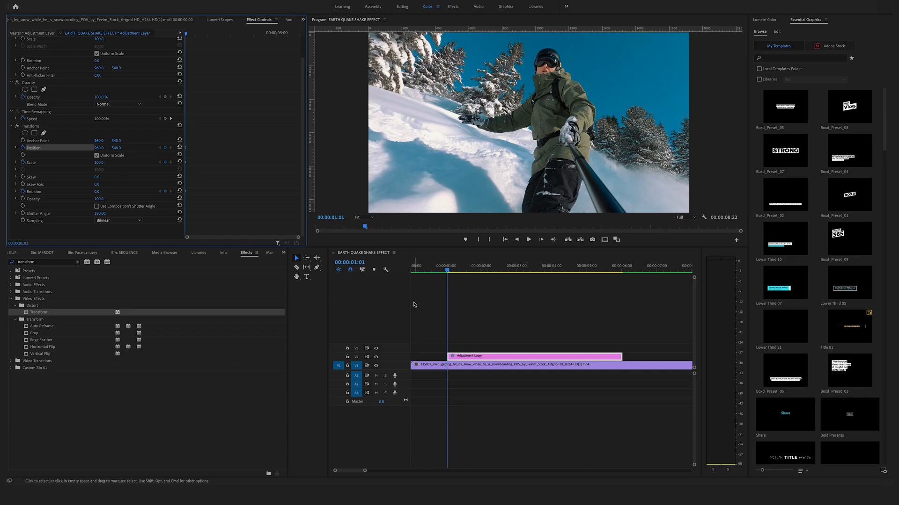
- Keyframe the next frames with rotation -1, scale 114, then a sideways position shift and new tilt
key(Right)
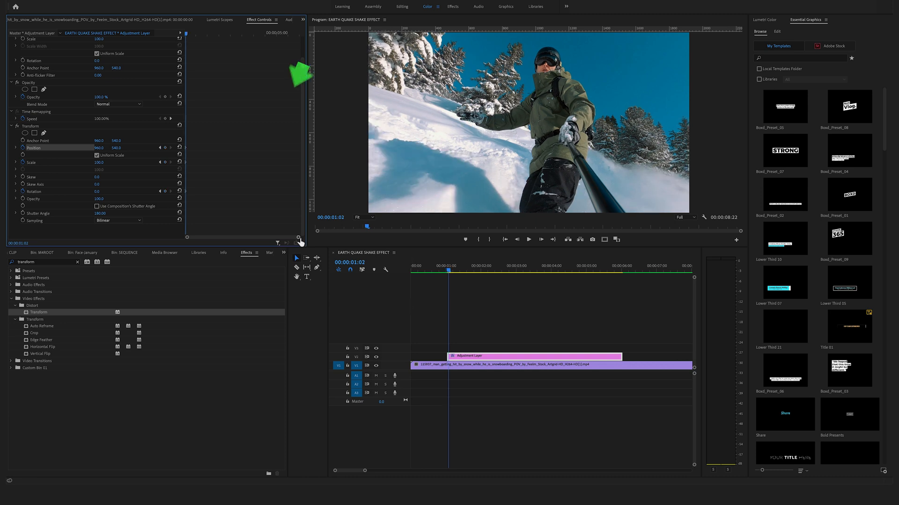
drag(298, 237, 199, 239)
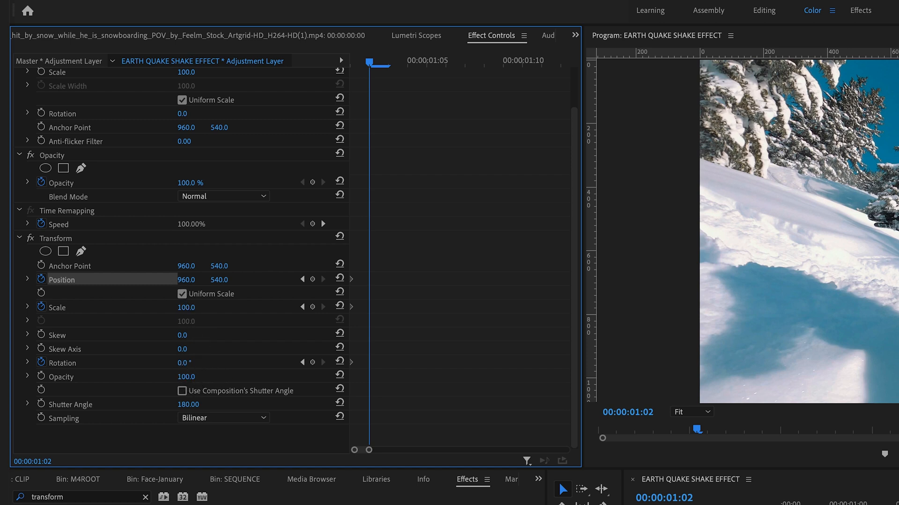
drag(183, 363, 178, 363)
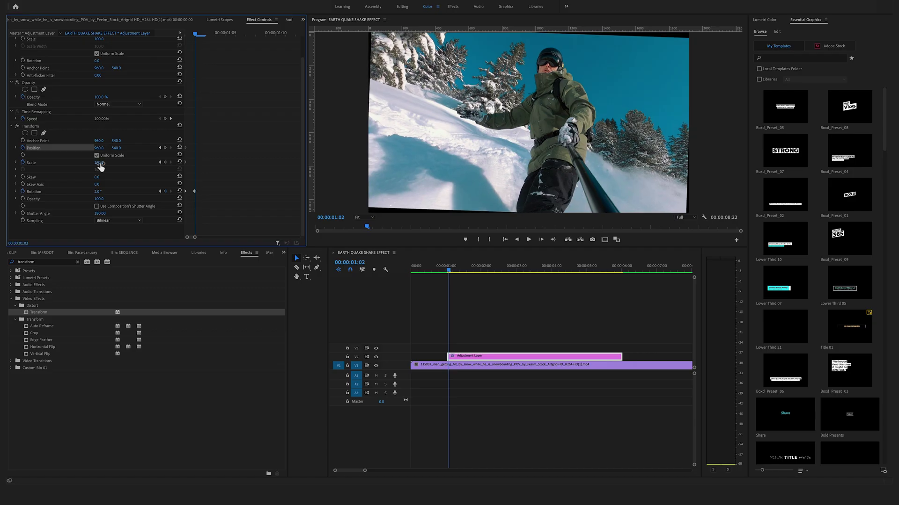
drag(99, 163, 112, 163)
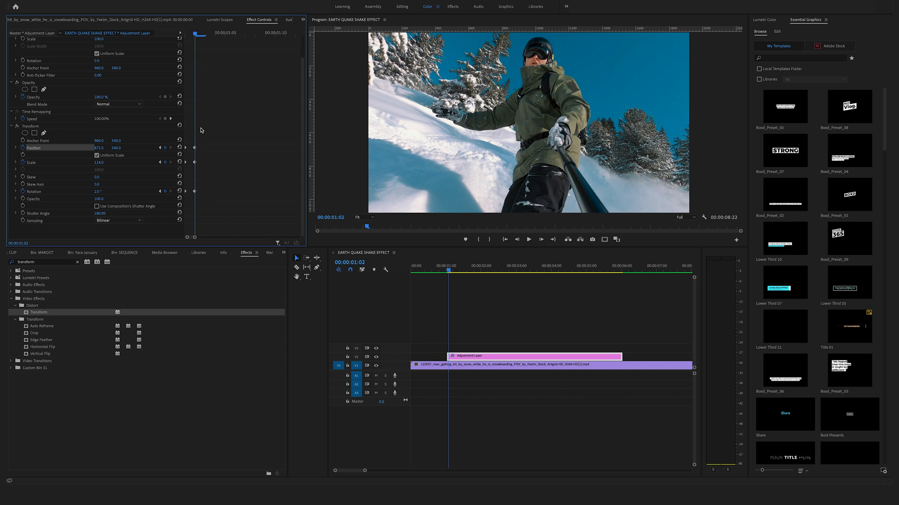
key(Right)
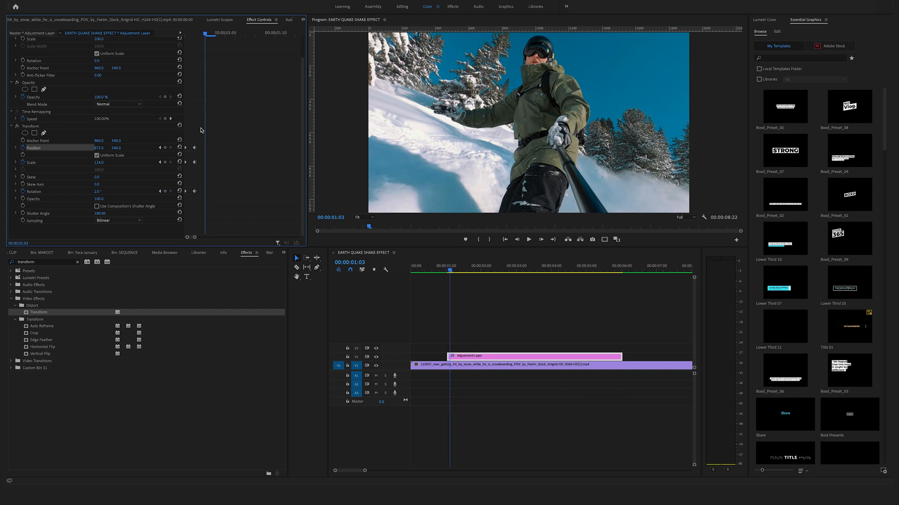
drag(99, 148, 110, 148)
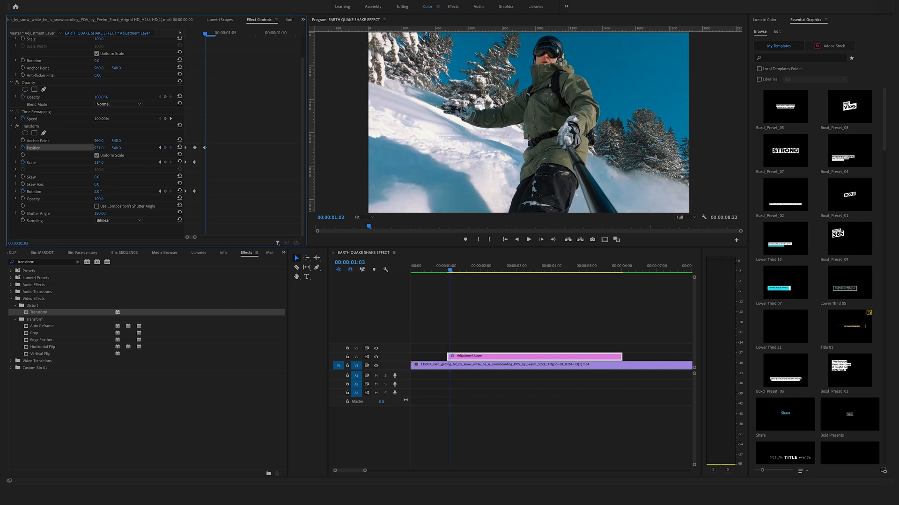
mouse_move(99, 192)
mouse_down()
mouse_move(105, 162)
mouse_move(103, 192)
mouse_up()
- Add further frame-by-frame scale, rotation and position jitter keyframes, then marquee-select them all
key(Right)
key(Left)
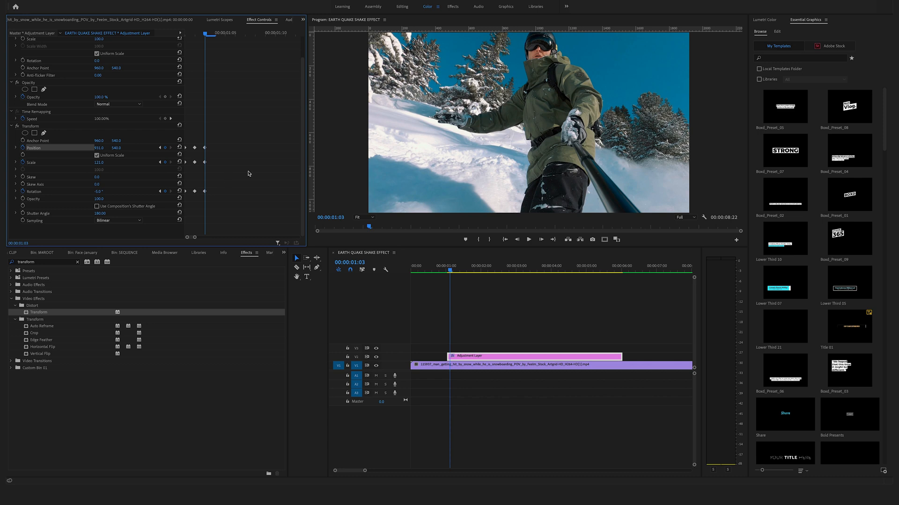
key(Right)
key(Right)
drag(105, 163, 102, 166)
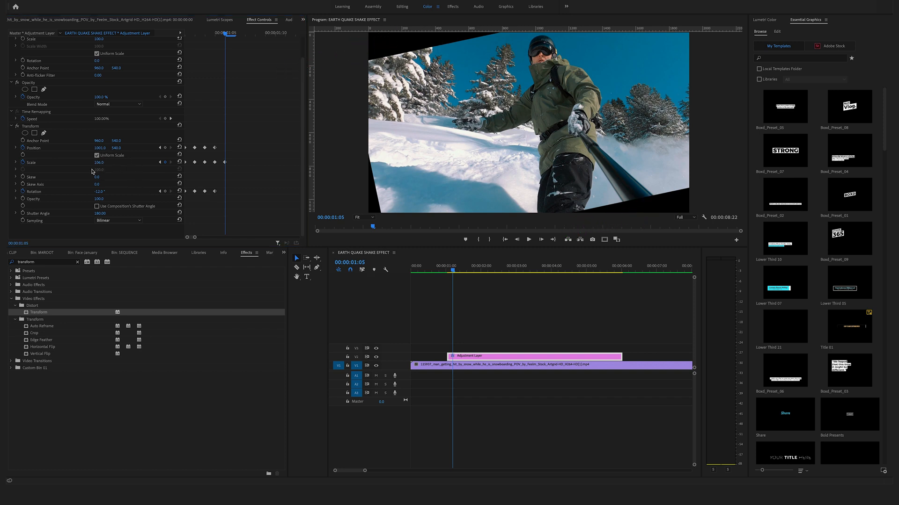
drag(99, 162, 105, 191)
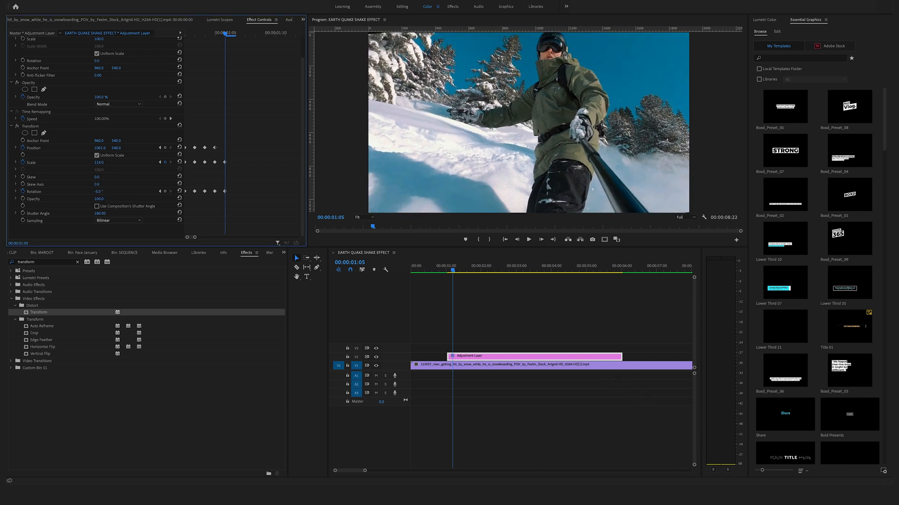
drag(99, 148, 104, 163)
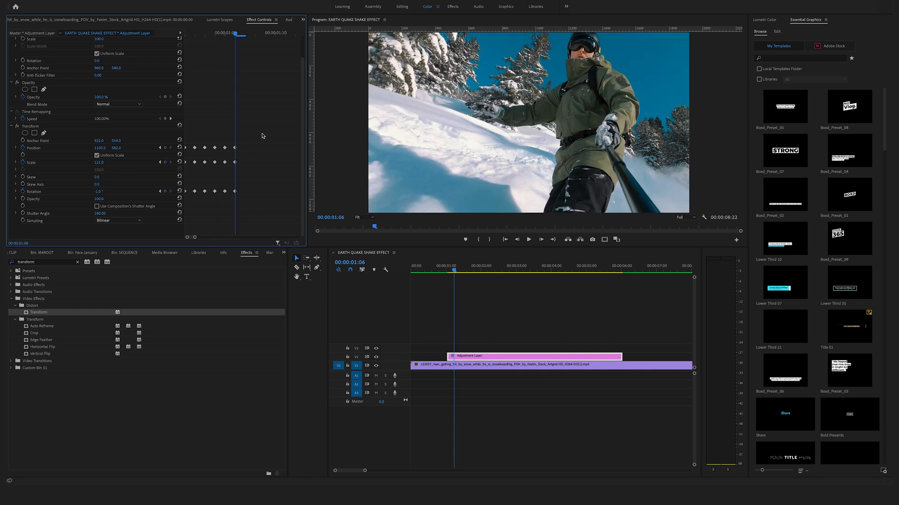
drag(262, 135, 177, 202)
- Copy the shake keyframes and paste them one frame past the originals to lengthen the shake
key(super+c)
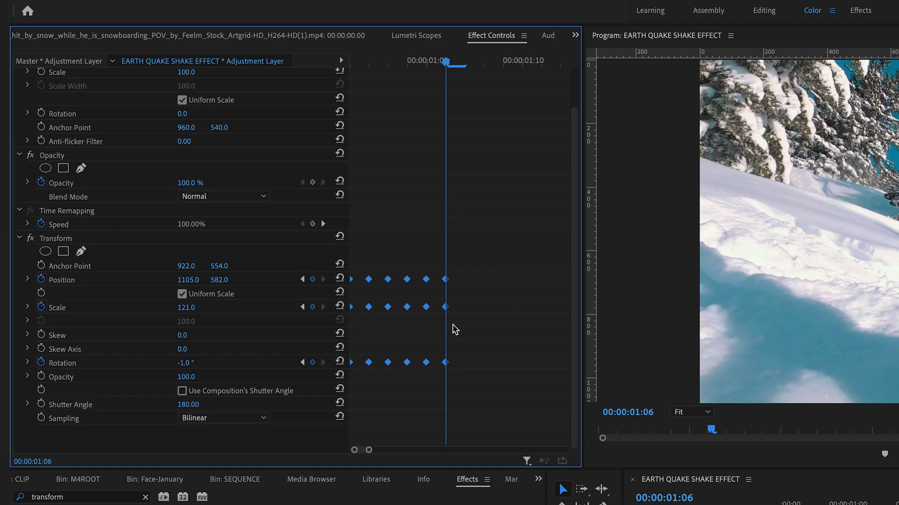
right_click(448, 331)
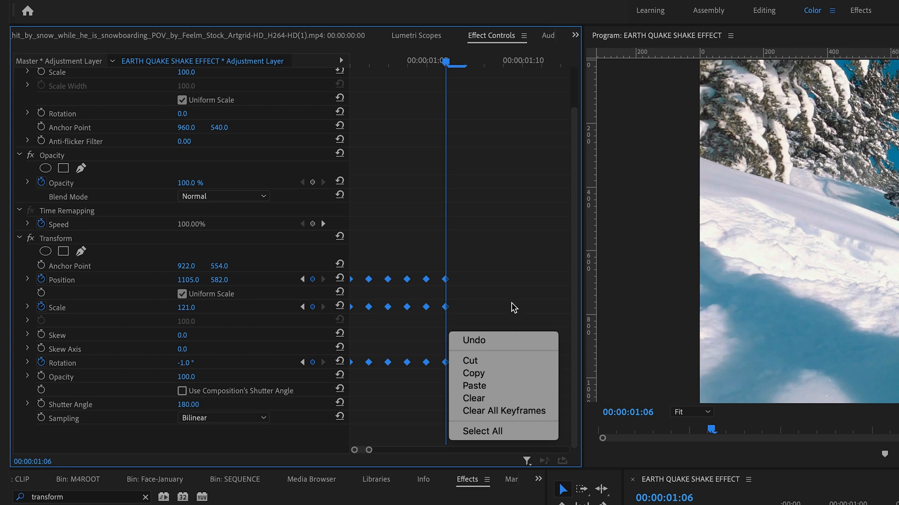
click(492, 309)
drag(445, 60, 455, 61)
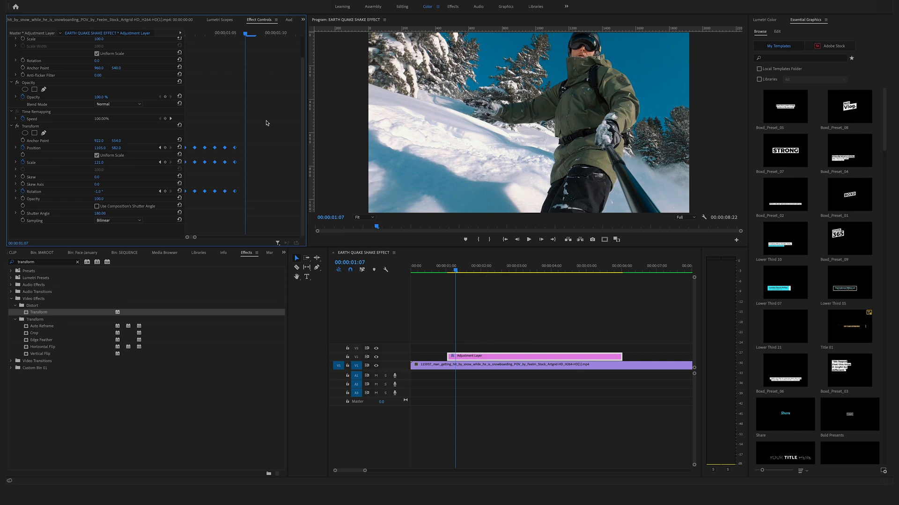
right_click(245, 162)
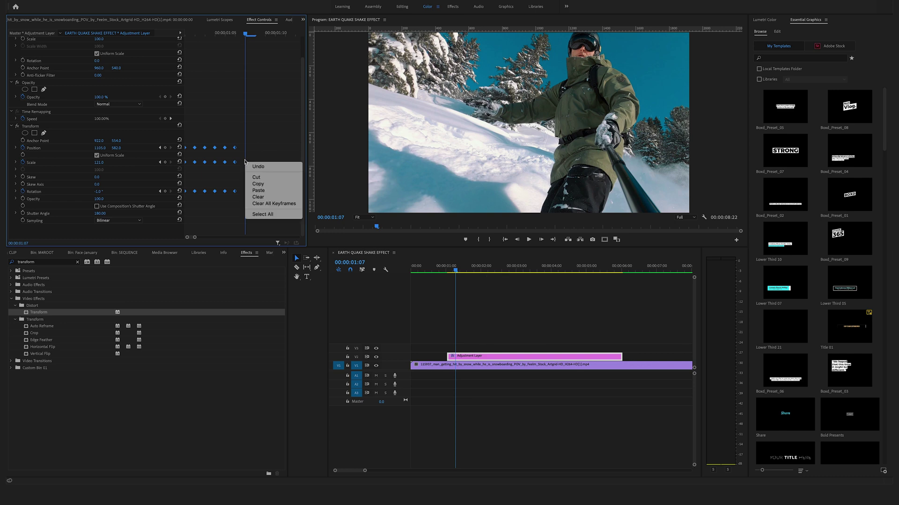
click(273, 190)
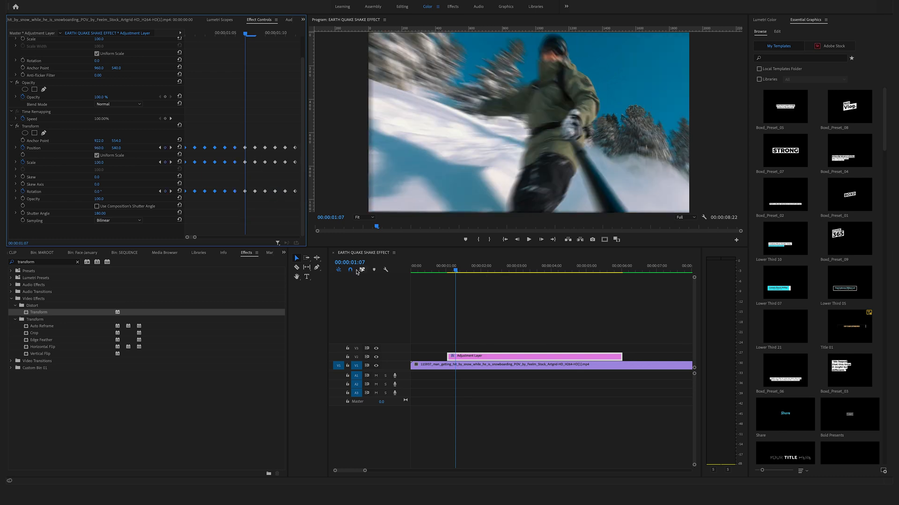
- Scrub the playhead back to the very start of the sequence
drag(456, 273, 425, 273)
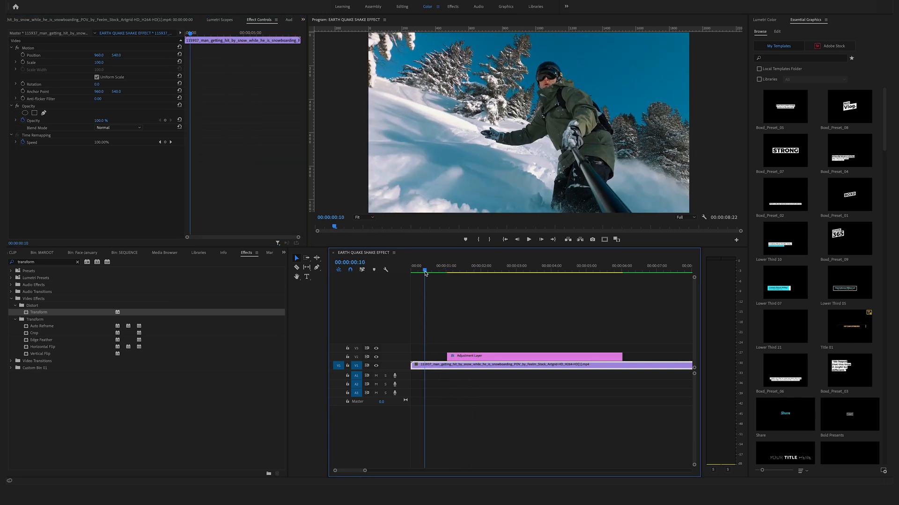
drag(425, 274, 422, 274)
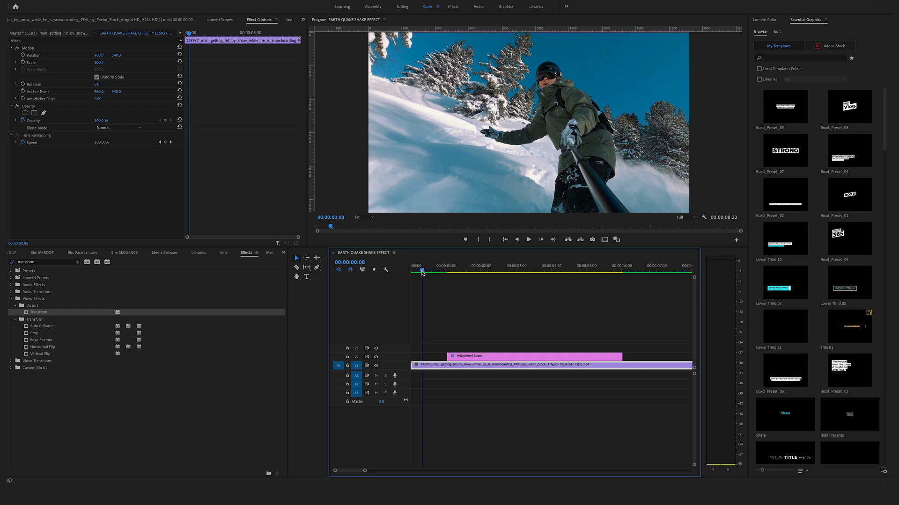